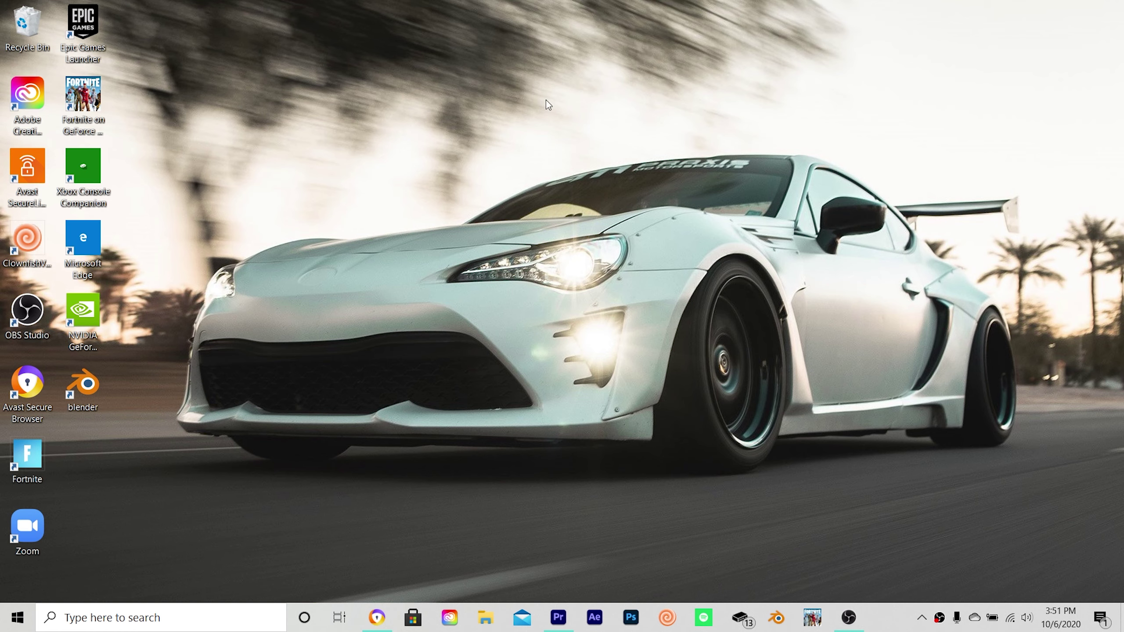
pyautogui.moveTo(45, 516); pyautogui.dragTo(120, 446)
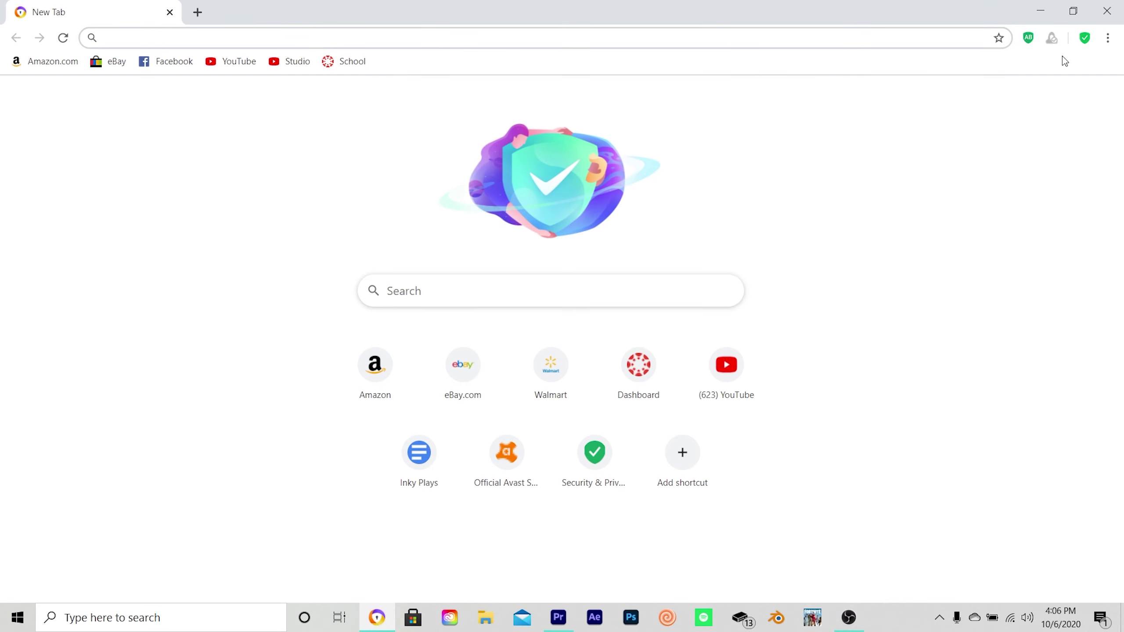
# Search the web for razer cortex
pyautogui.write('ra')
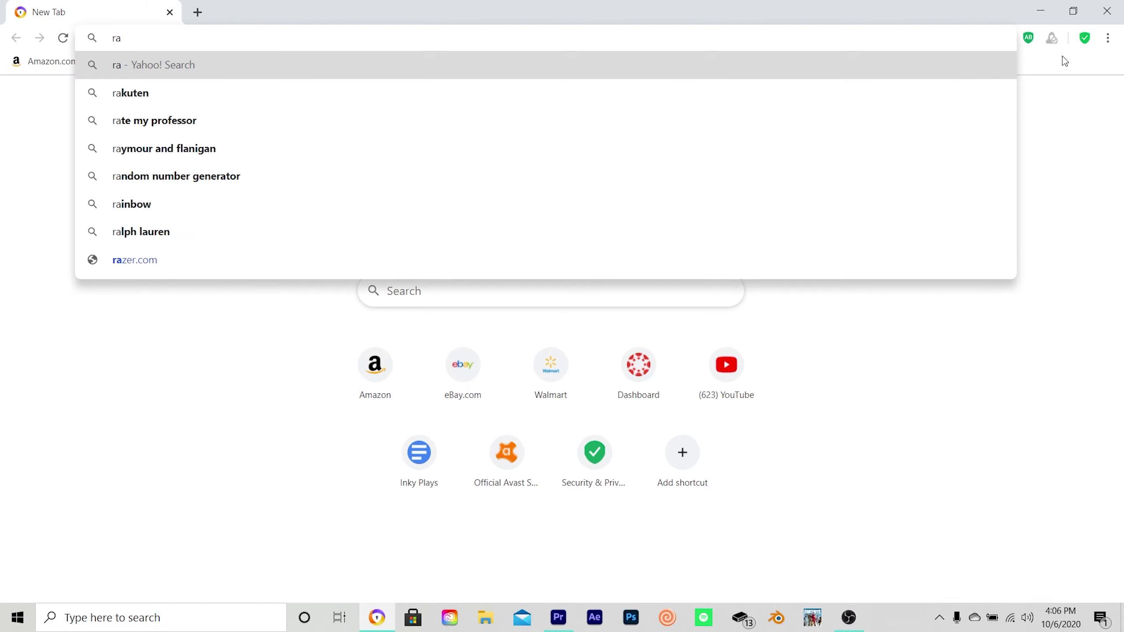
pyautogui.write('zer ')
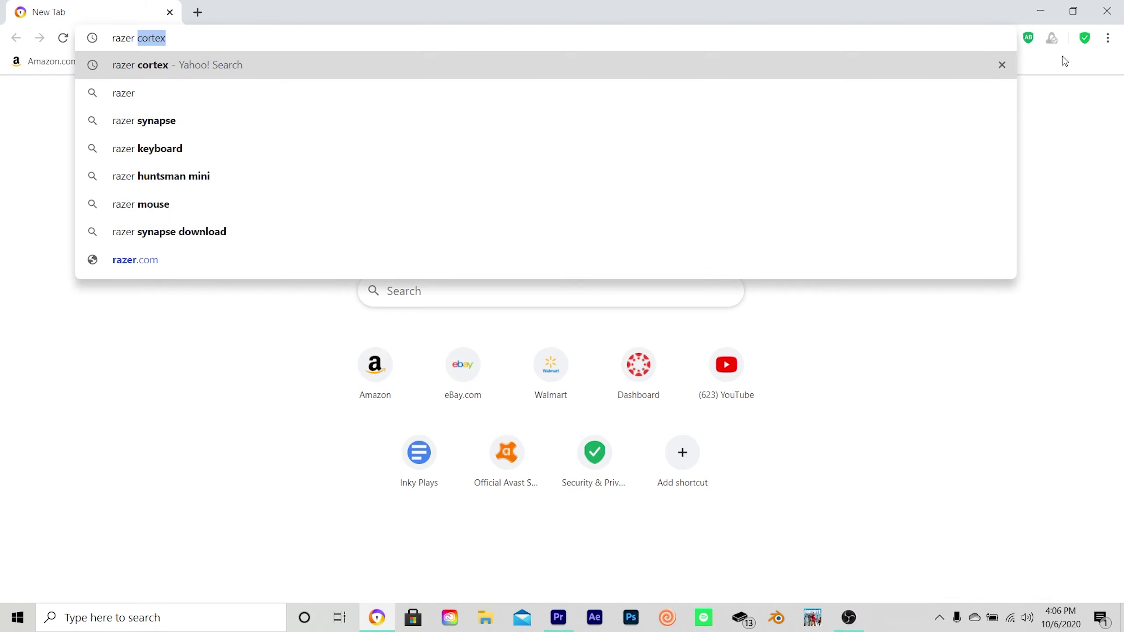
pyautogui.write('cortex')
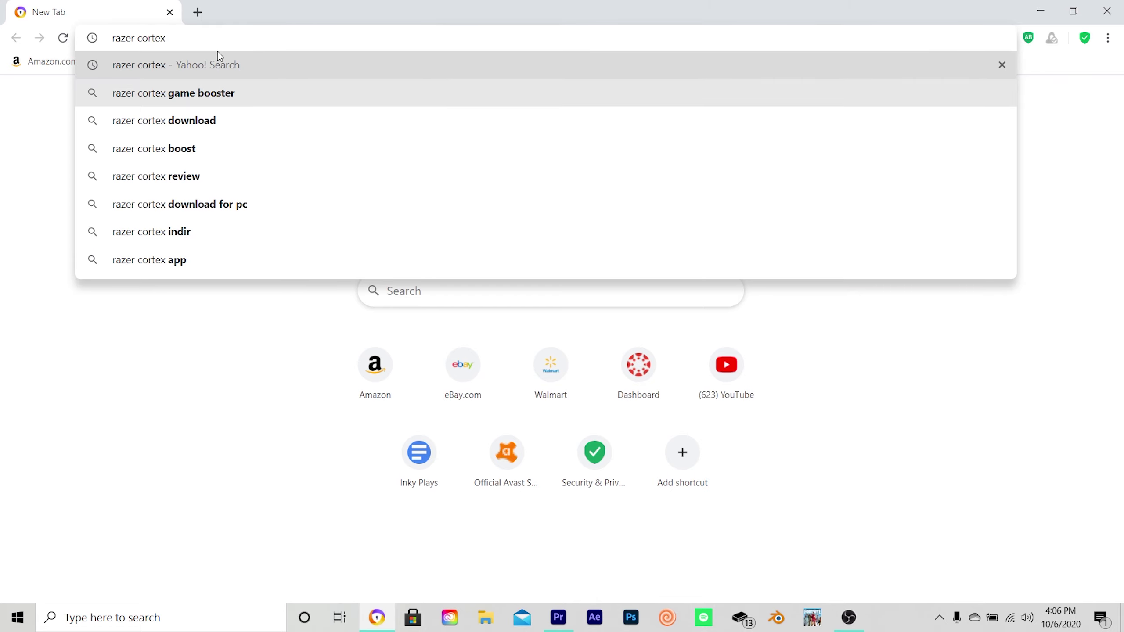
pyautogui.press('Return')
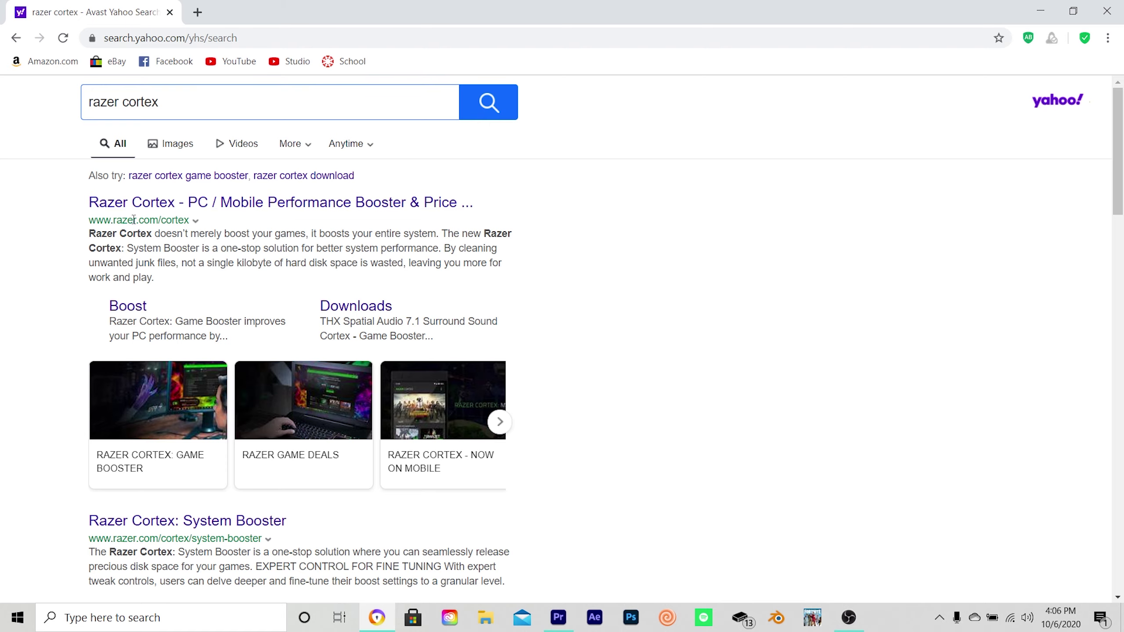
# Download Razer Cortex from the Razer Cortex: System Booster page and close the leftover blank page
pyautogui.scroll(-2, 299, 391)
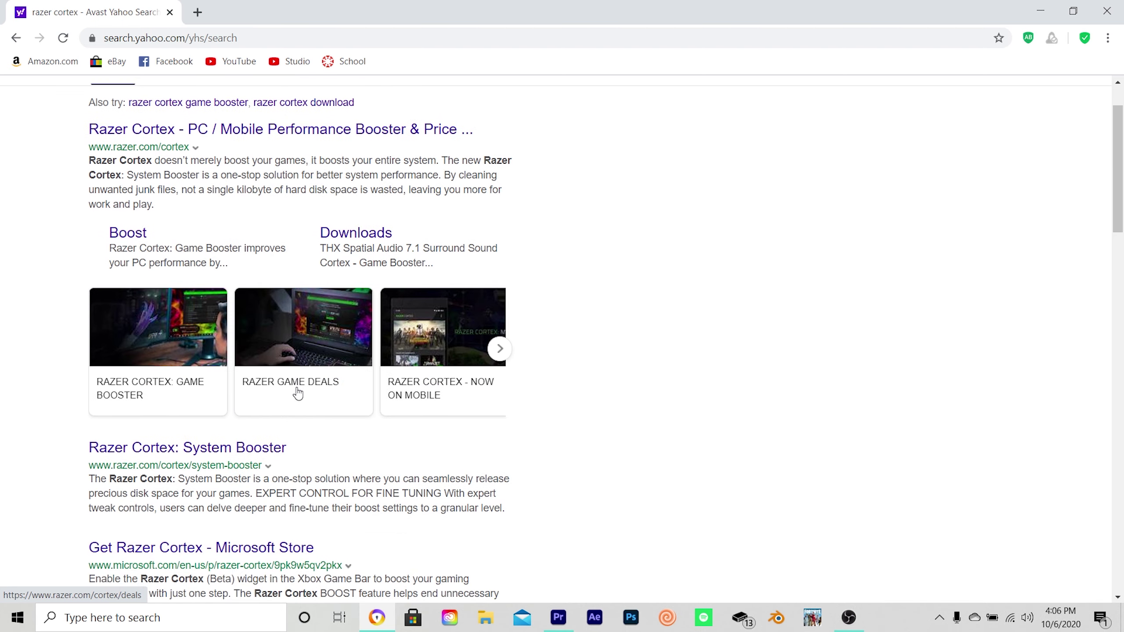
pyautogui.scroll(-3, 298, 392)
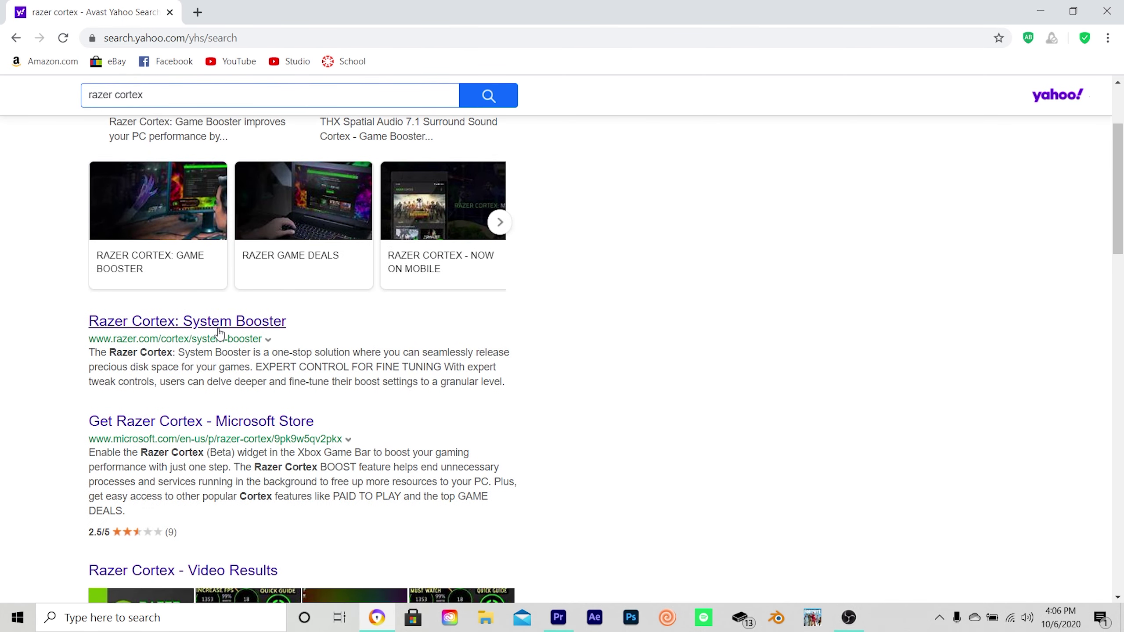
pyautogui.click(218, 330)
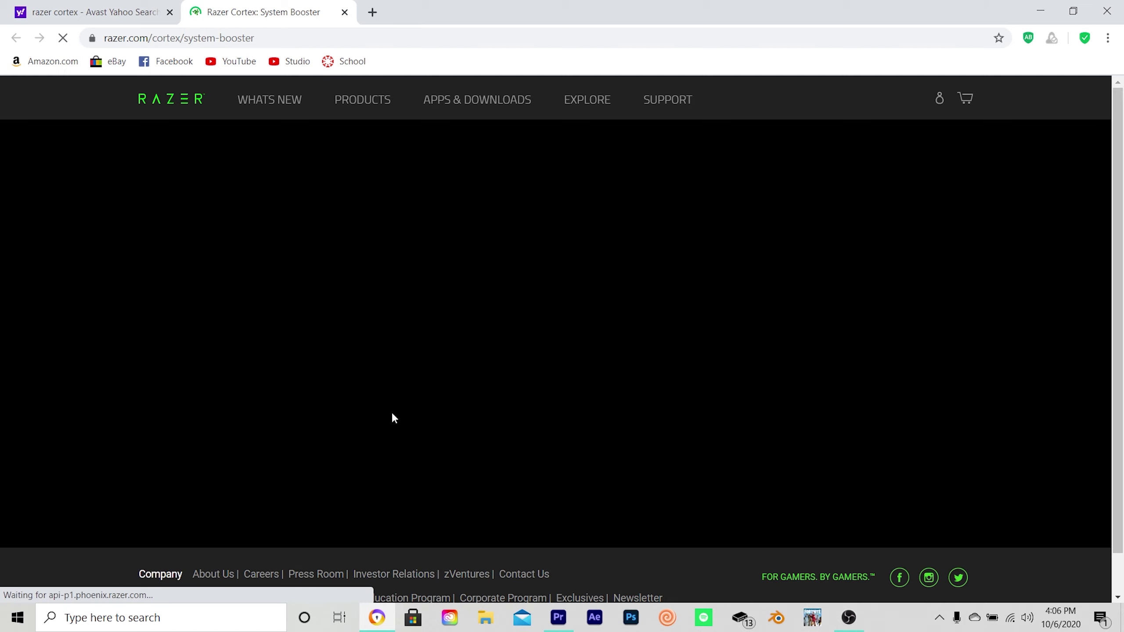
pyautogui.scroll(-3, 394, 418)
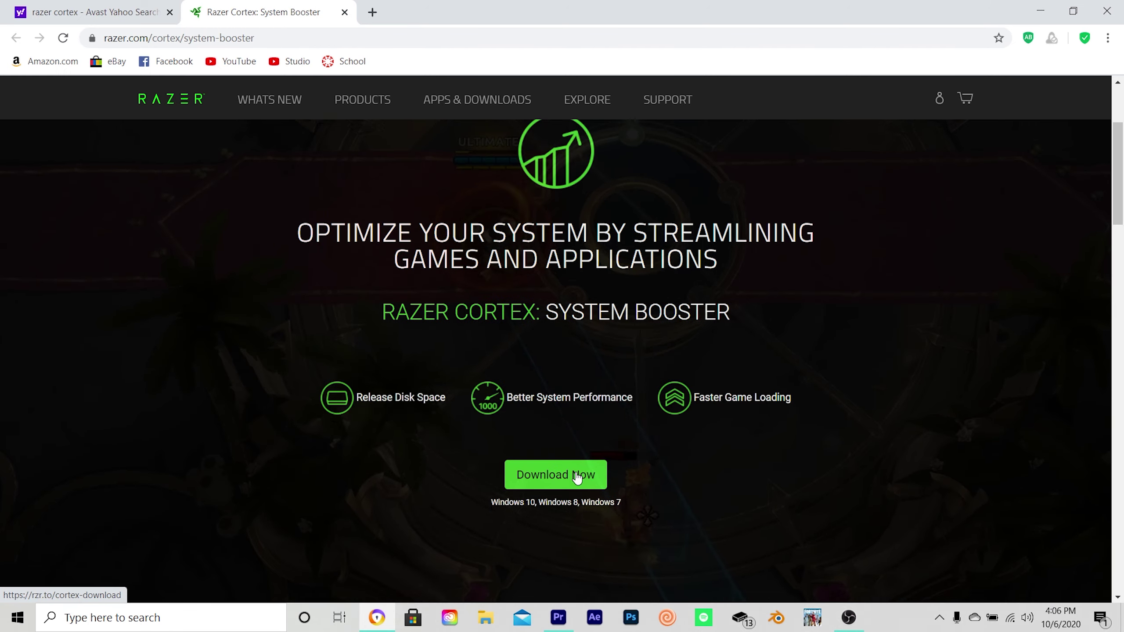
pyautogui.click(575, 471)
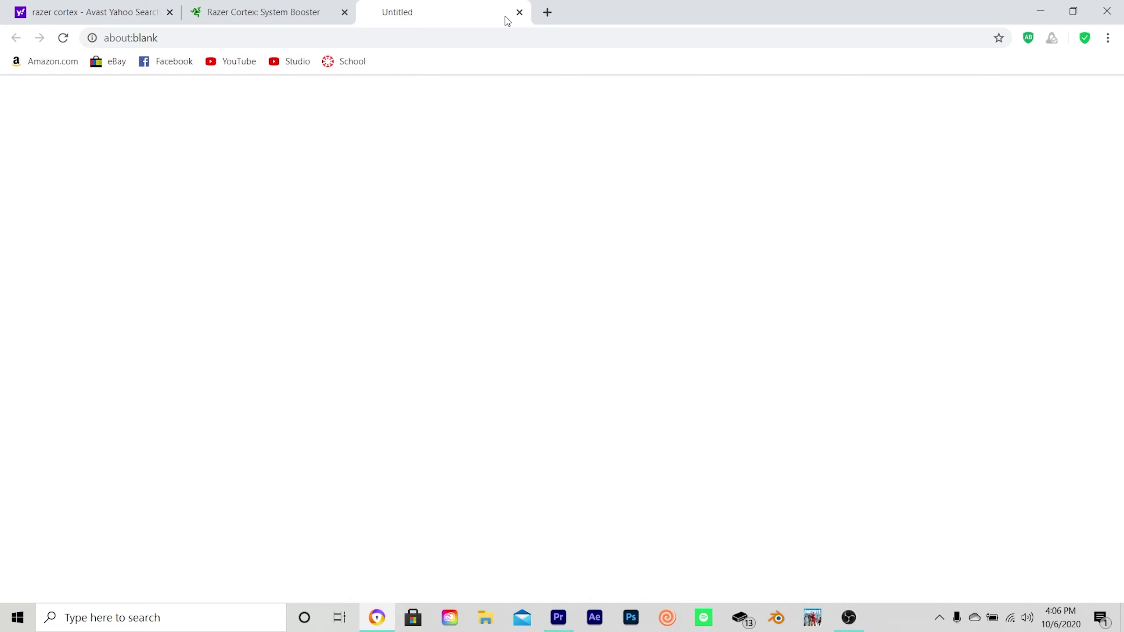
pyautogui.click(519, 11)
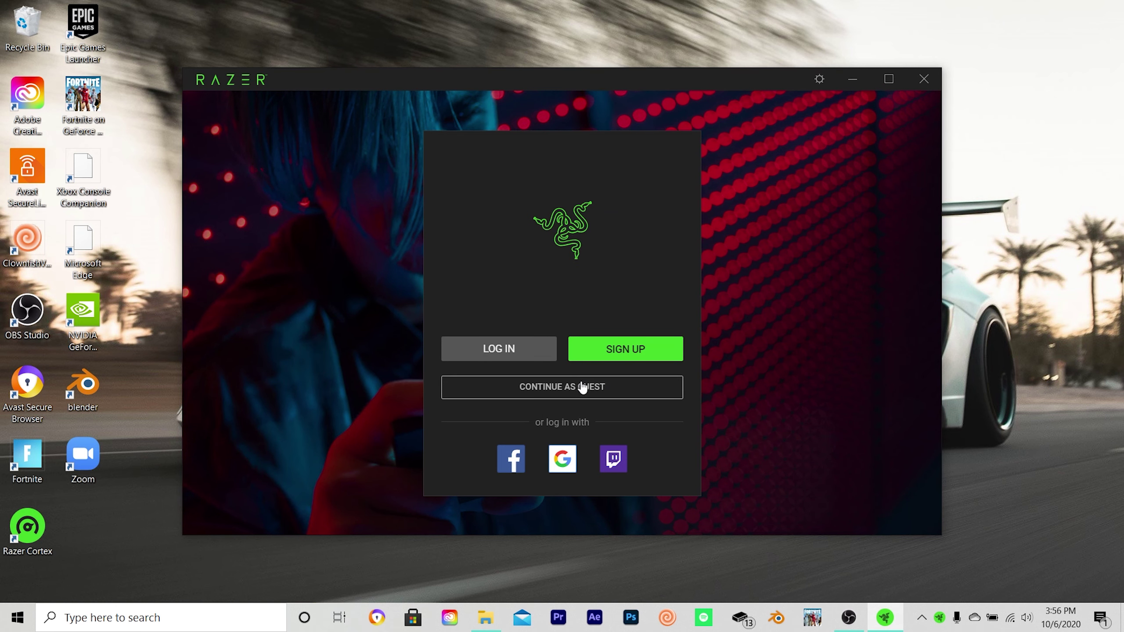
# Continue into Razer Cortex as a guest and dismiss the game settings optimization promotion
pyautogui.click(568, 388)
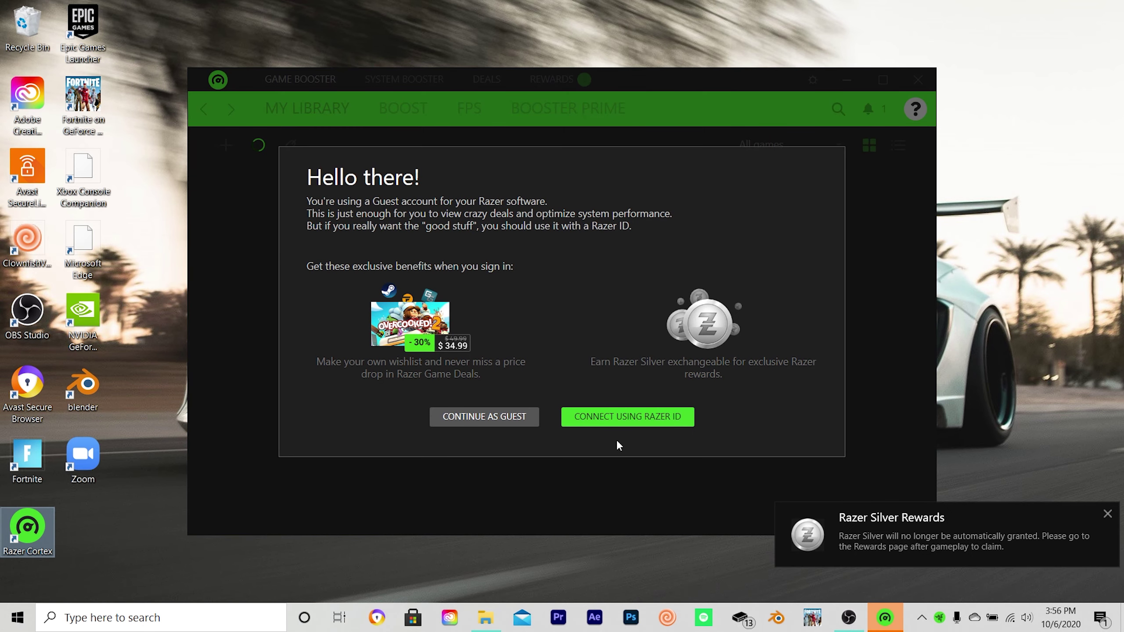
pyautogui.click(485, 416)
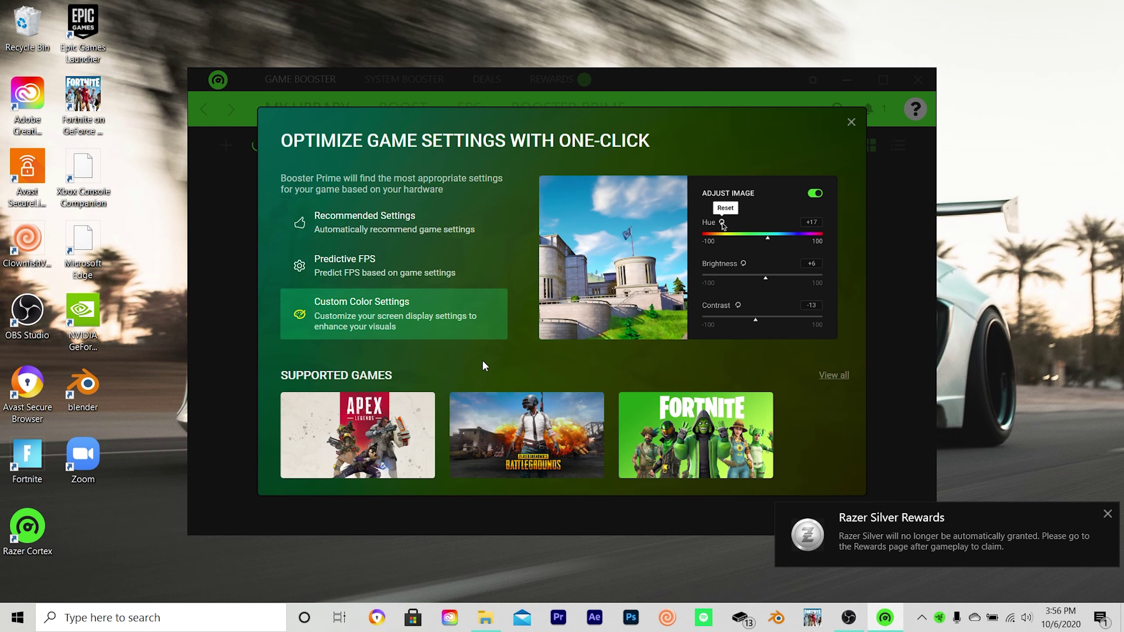
pyautogui.click(851, 123)
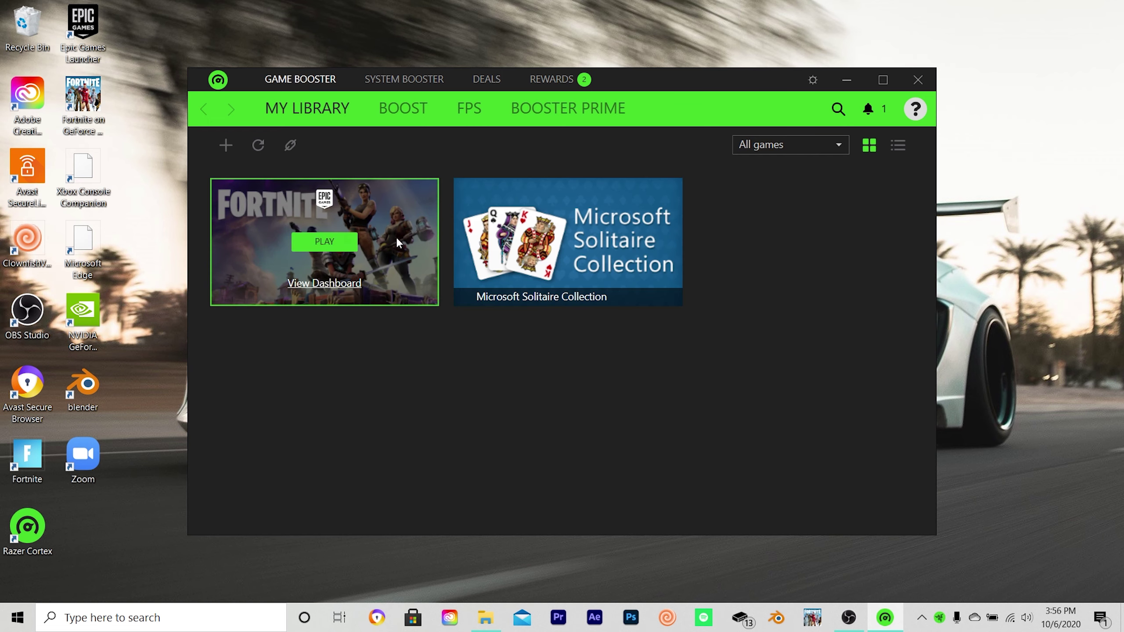
# Enable the explorer.exe and Launch game on Game Desktop options among the Game Booster's special boost items
pyautogui.click(420, 116)
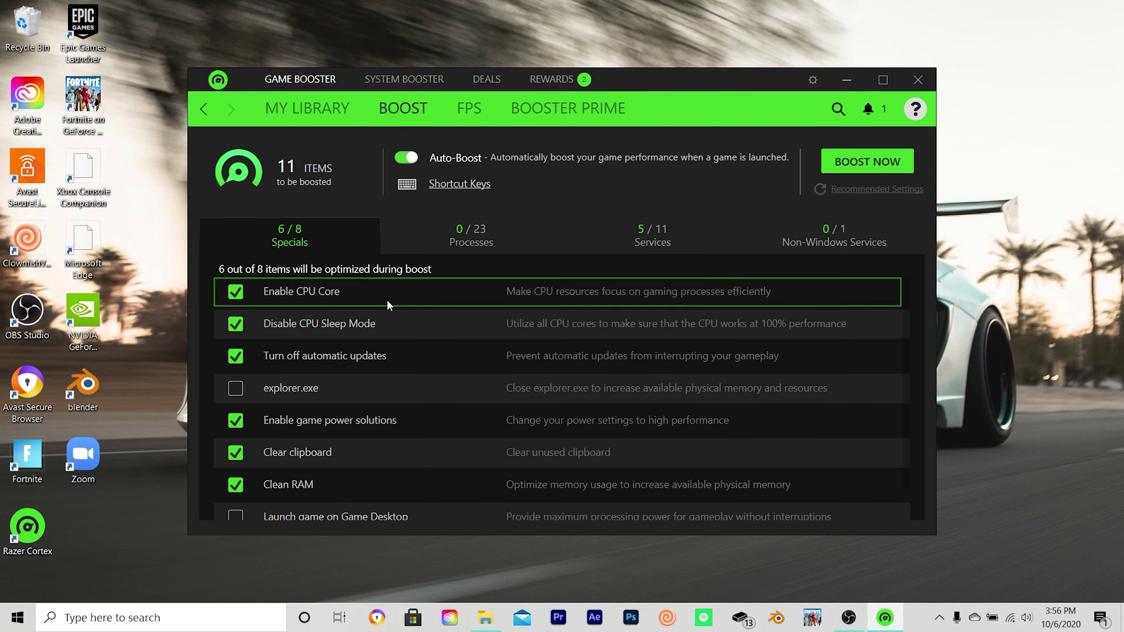
pyautogui.scroll(-1, 343, 302)
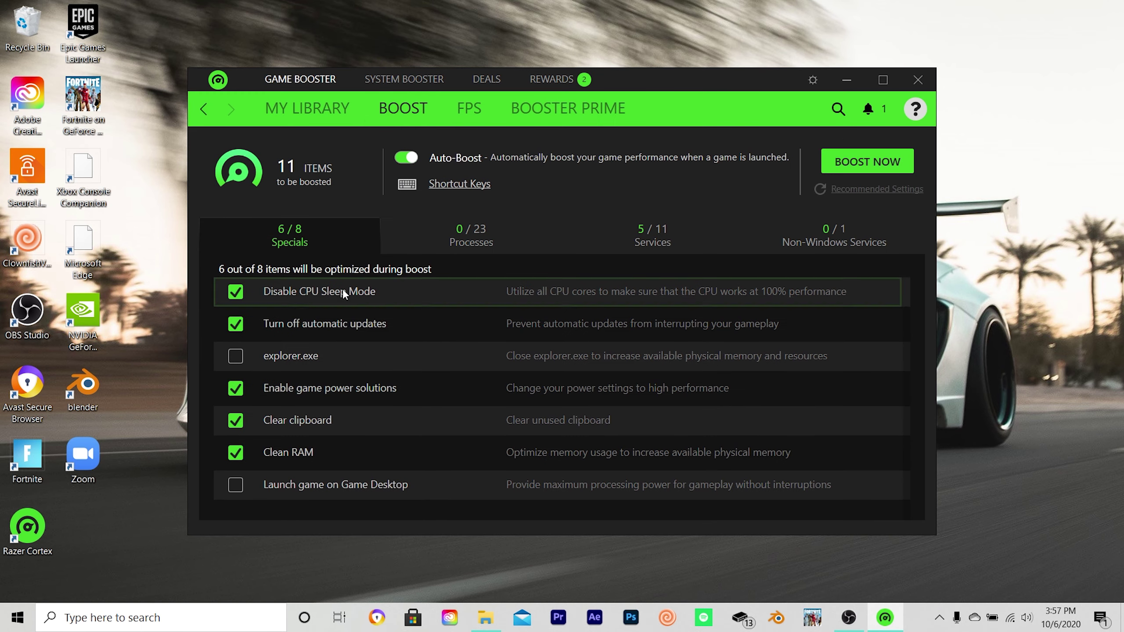
pyautogui.scroll(1, 328, 325)
pyautogui.scroll(-1, 338, 331)
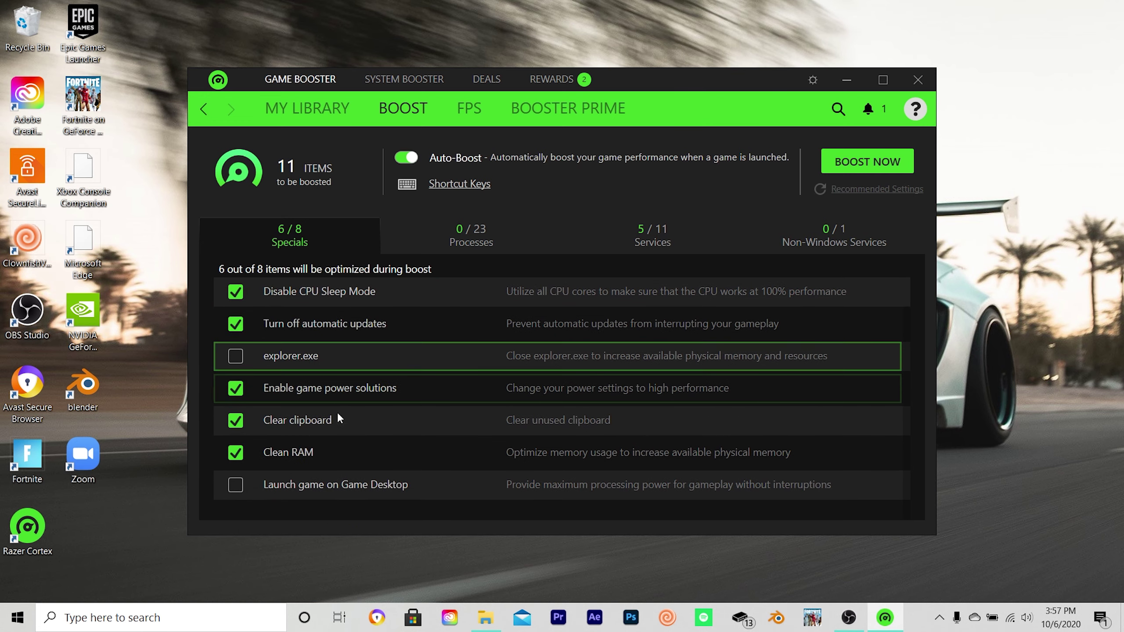
pyautogui.click(236, 356)
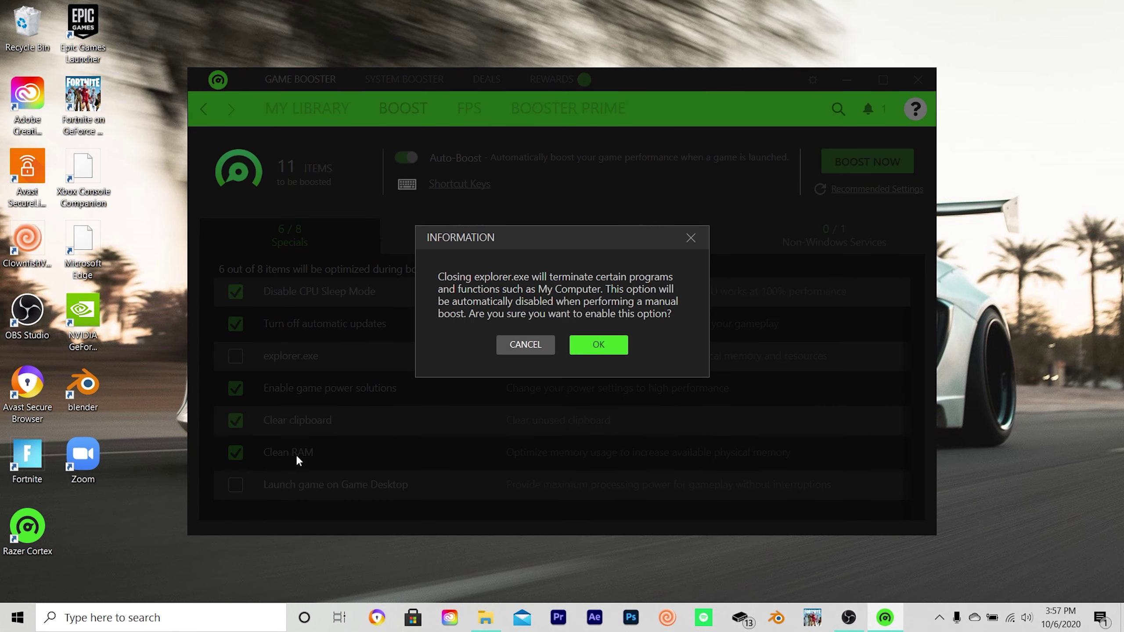
pyautogui.click(588, 340)
pyautogui.click(272, 484)
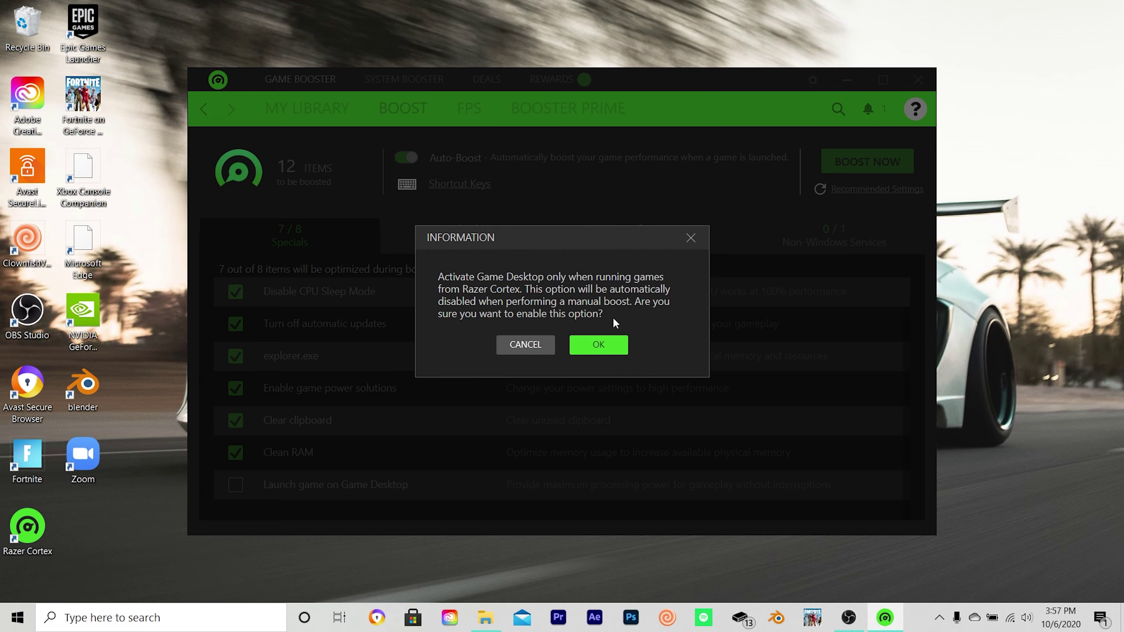
pyautogui.click(622, 343)
# Examine the full list of processes that can be optimized during boost
pyautogui.click(460, 246)
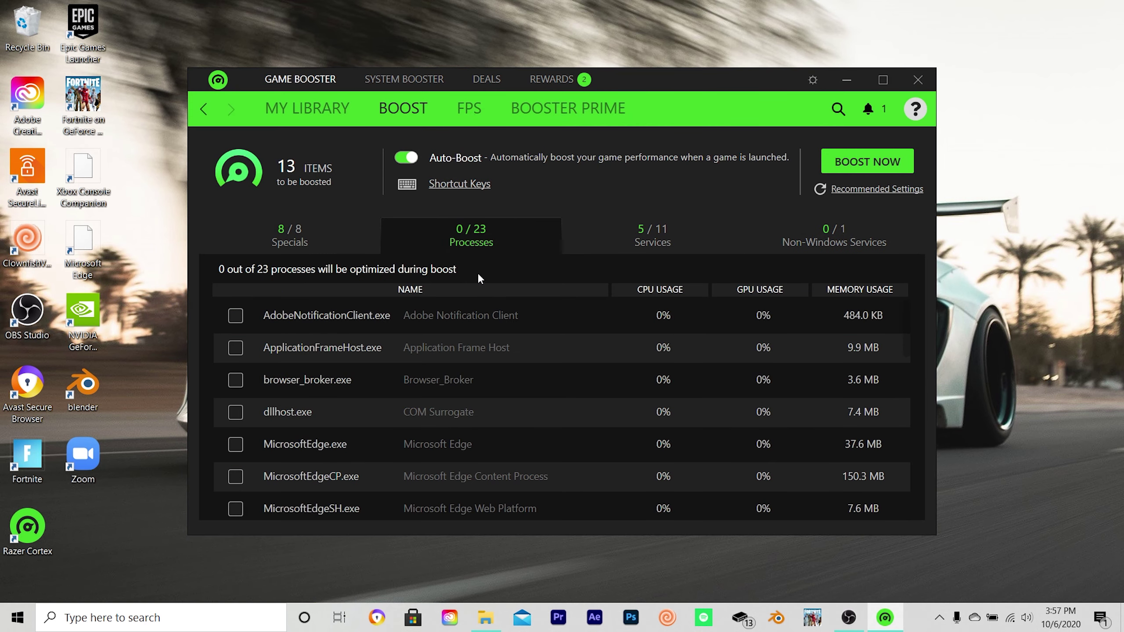
pyautogui.scroll(-5, 472, 411)
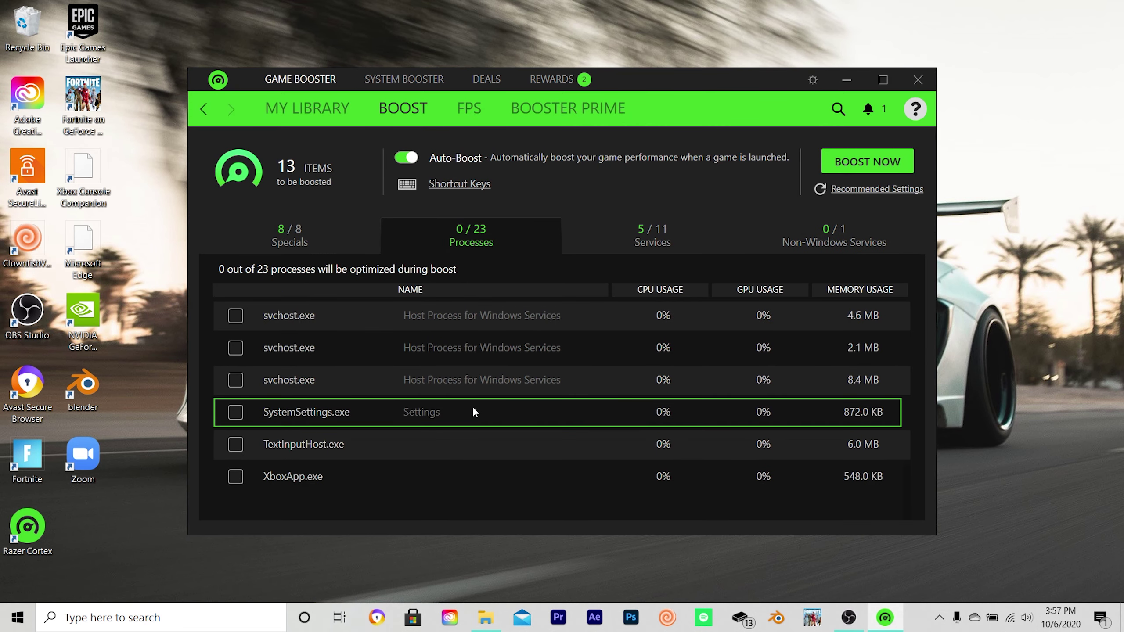
pyautogui.scroll(4, 474, 410)
pyautogui.scroll(5, 473, 406)
pyautogui.scroll(-3, 457, 377)
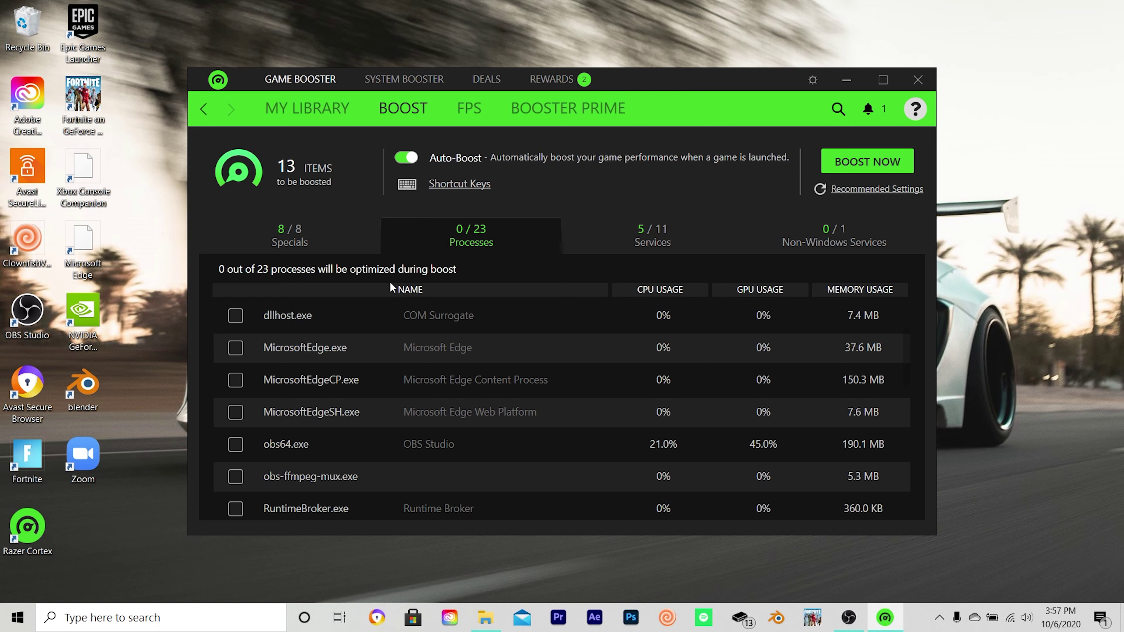
pyautogui.scroll(-6, 361, 350)
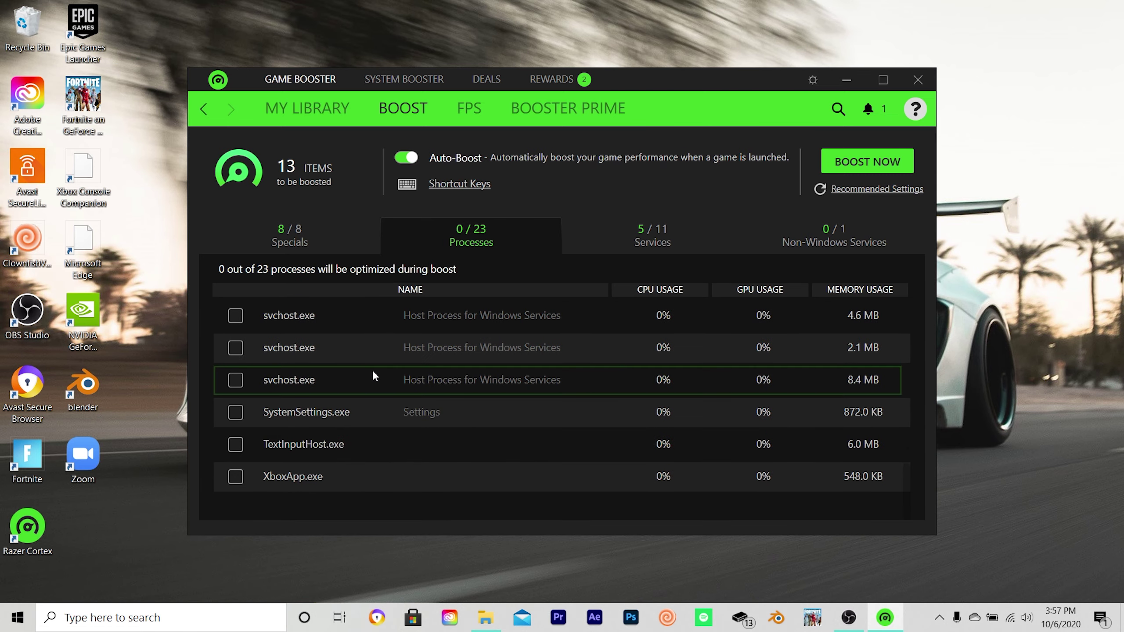
pyautogui.scroll(7, 319, 401)
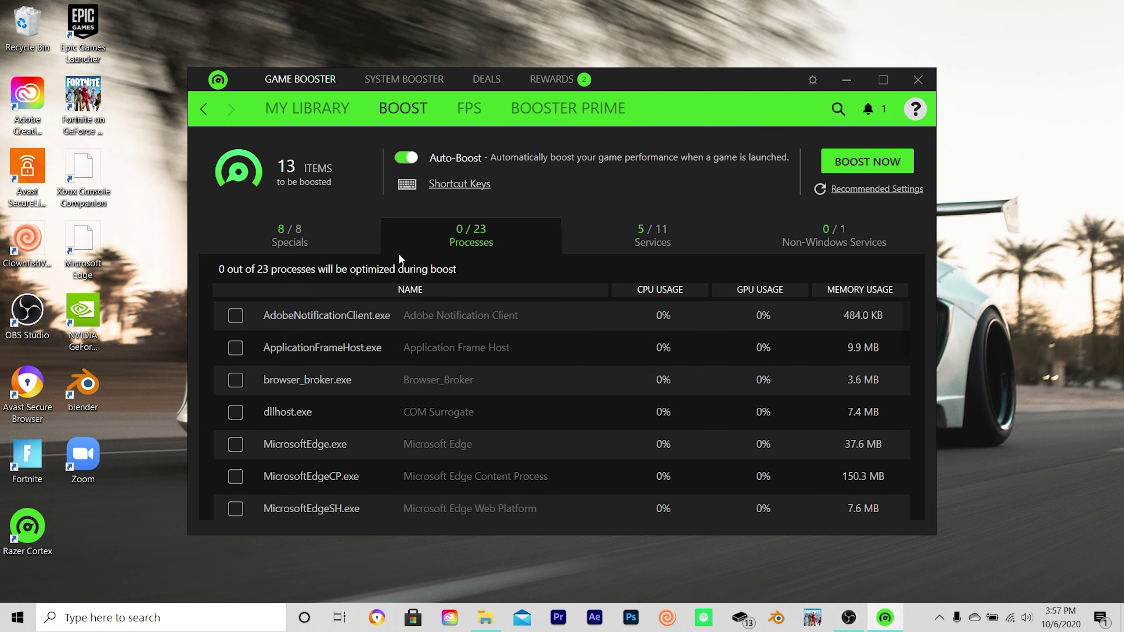
# Review which Windows and non-Windows services are selected for the boost
pyautogui.click(652, 243)
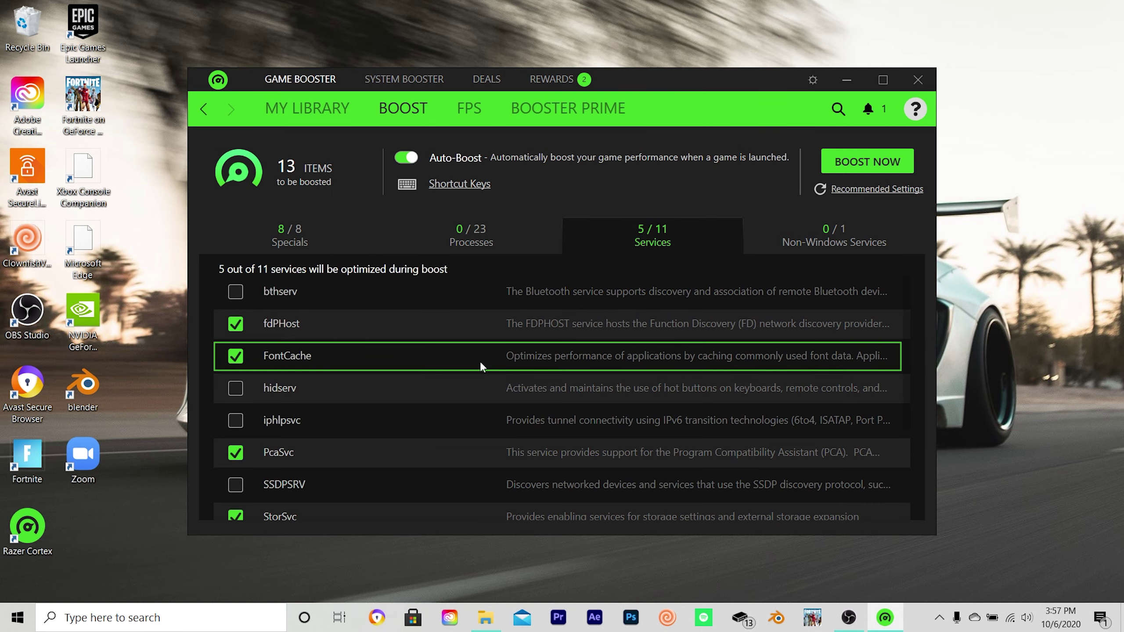
pyautogui.scroll(-3, 482, 363)
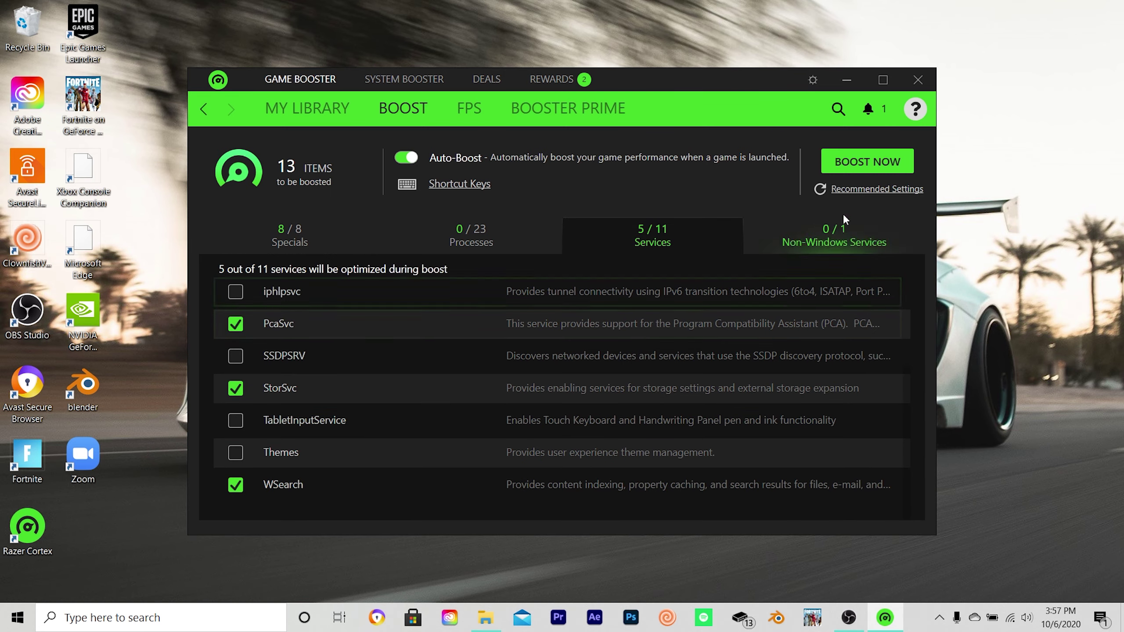
pyautogui.scroll(3, 408, 510)
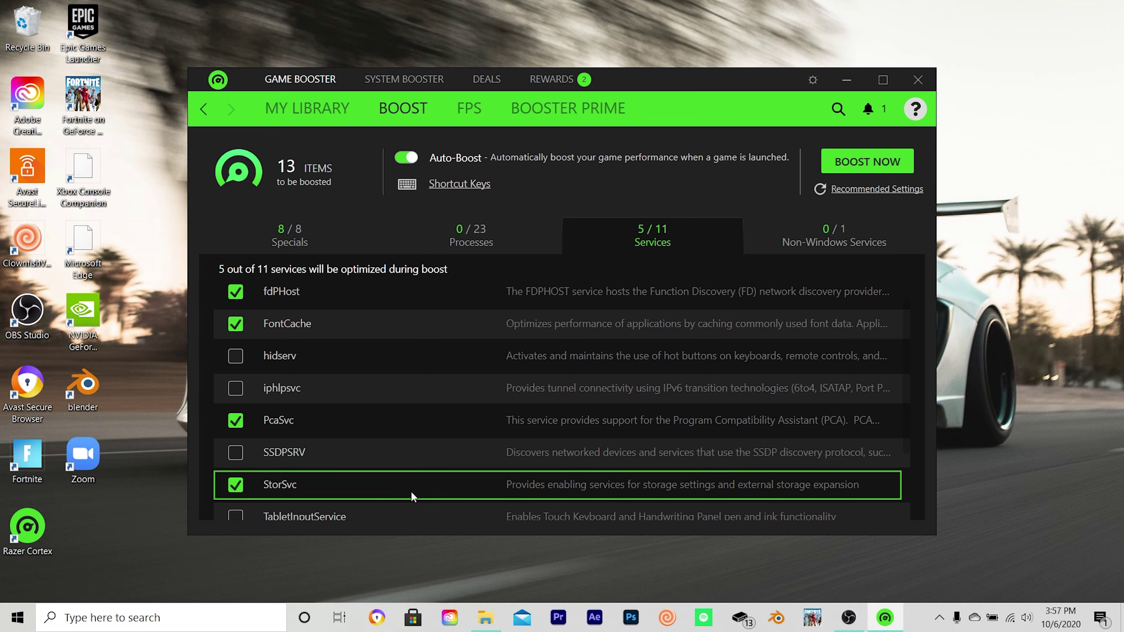
pyautogui.scroll(1, 411, 490)
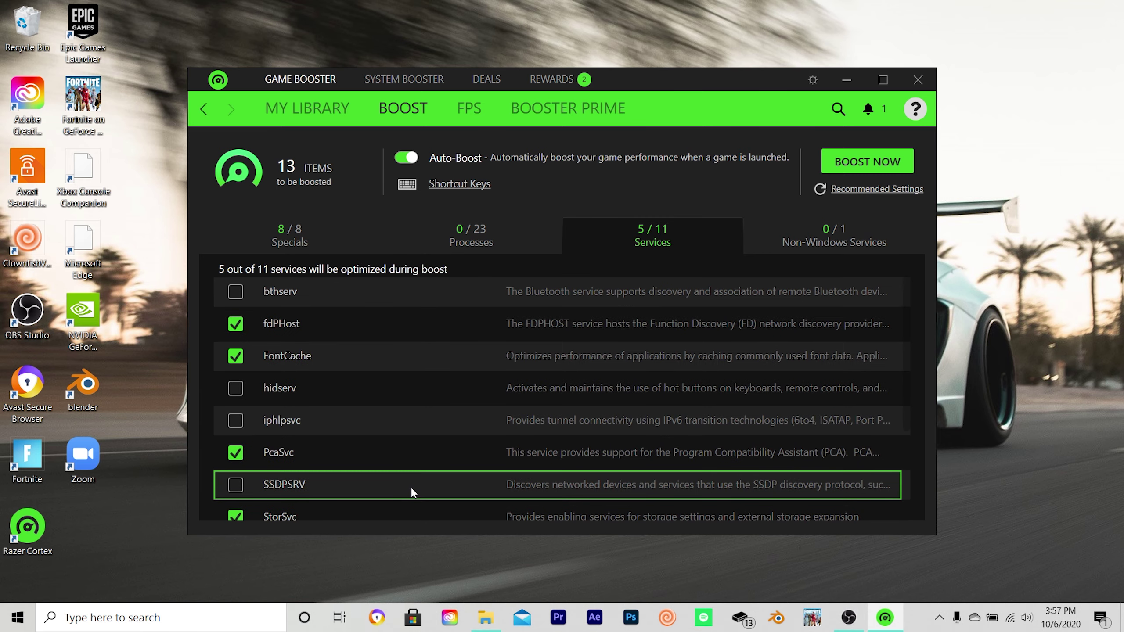
pyautogui.click(842, 233)
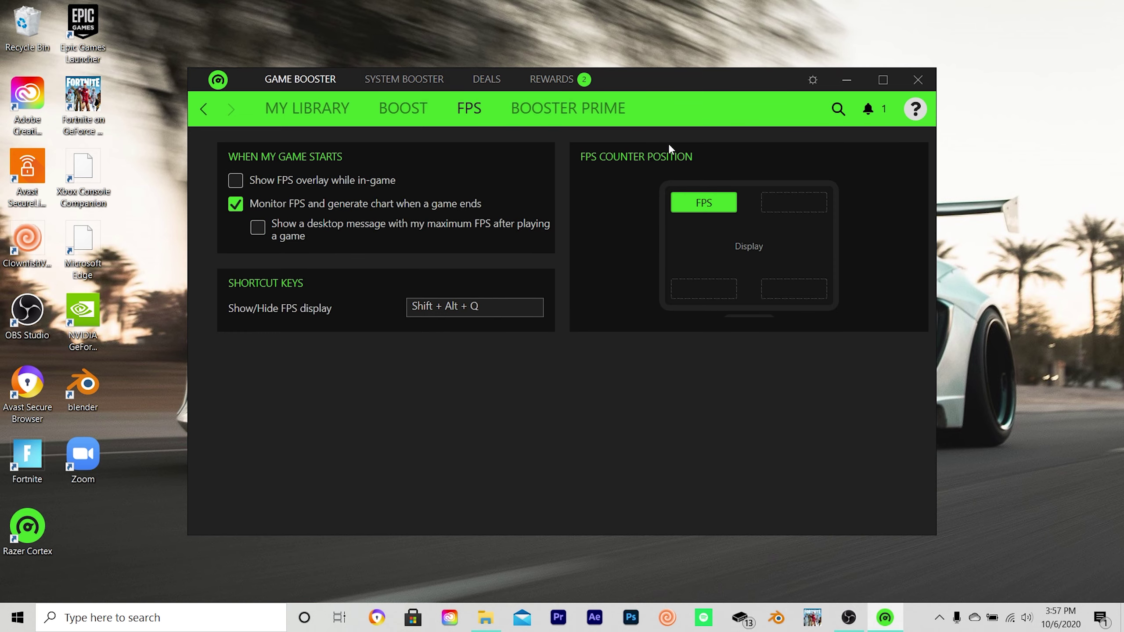
# Set Fortnite's Booster Prime optimization fully to Performance and review its active and optimal game settings
pyautogui.click(596, 109)
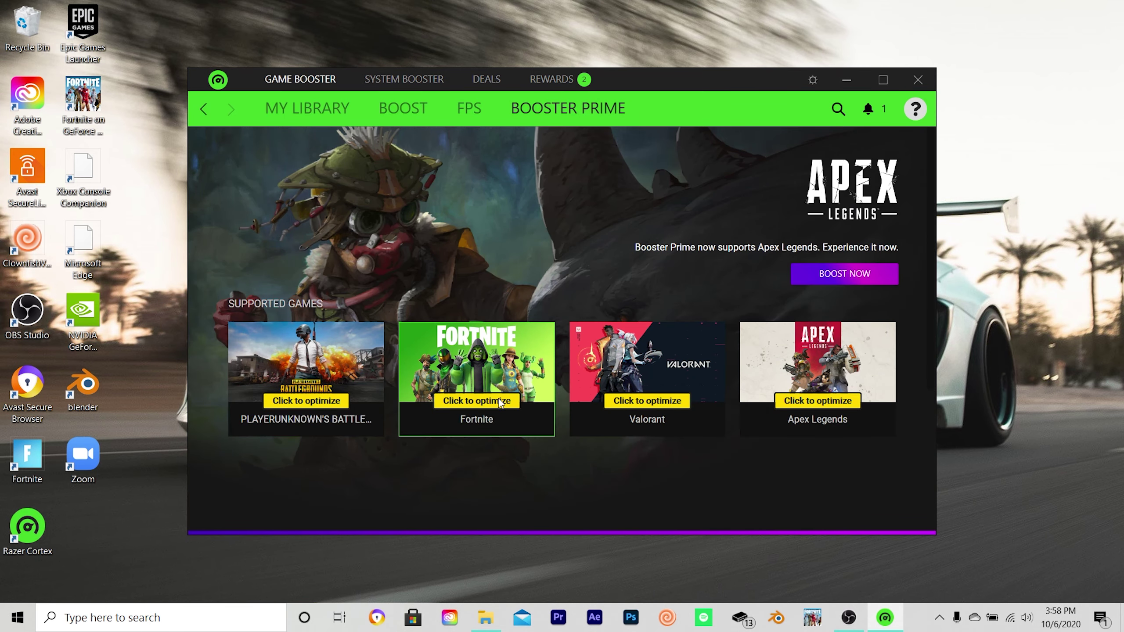
pyautogui.click(500, 402)
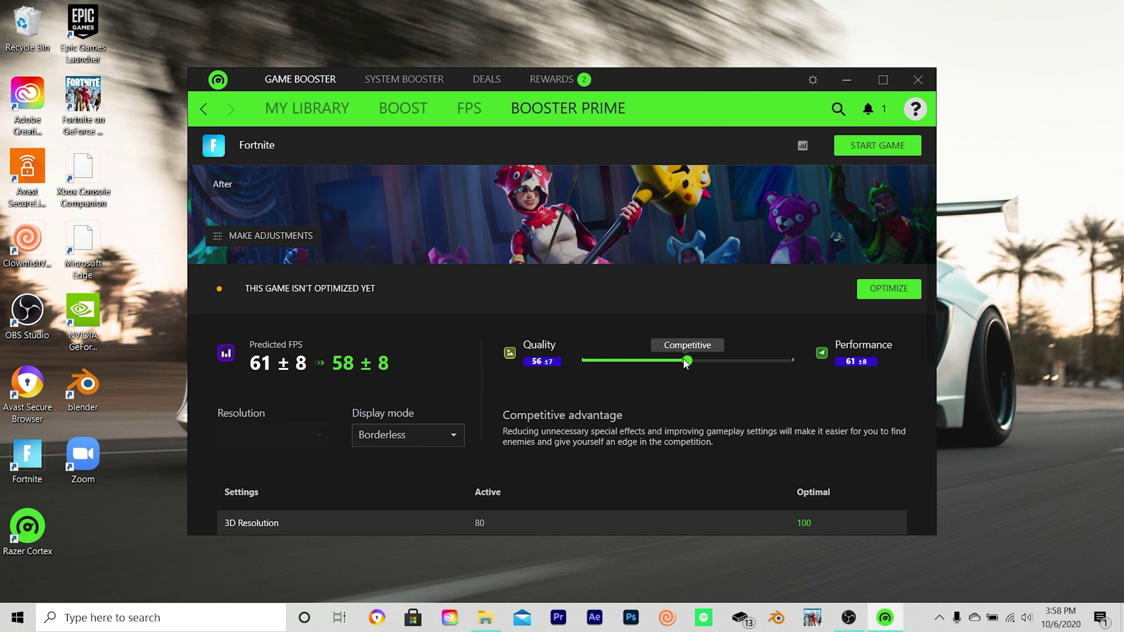
pyautogui.moveTo(686, 361); pyautogui.dragTo(769, 362)
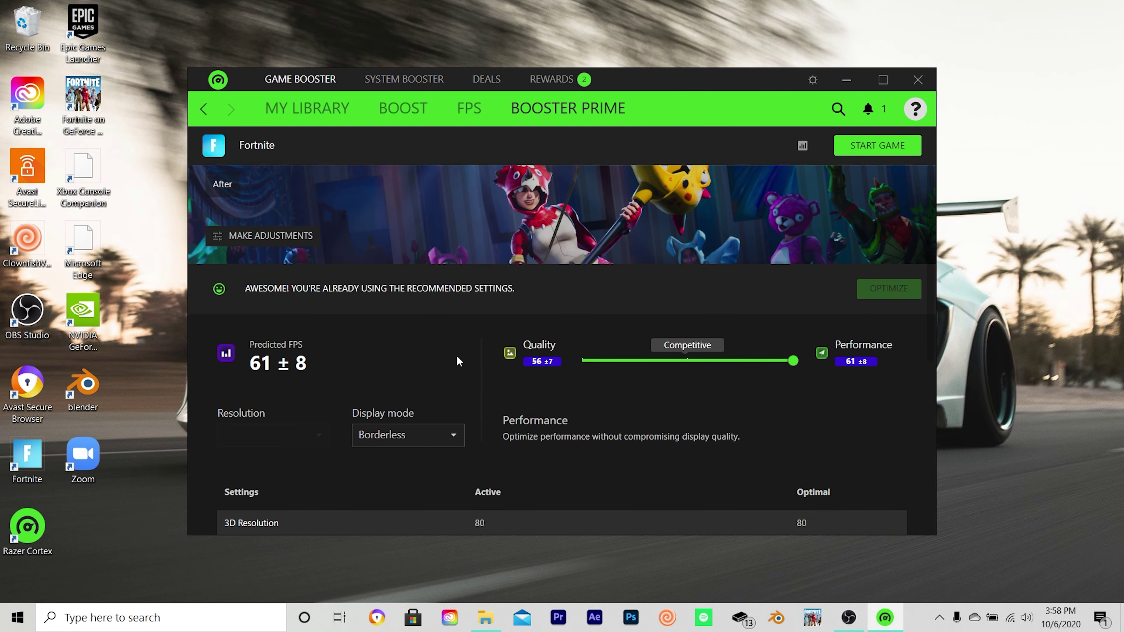
pyautogui.scroll(-2, 362, 384)
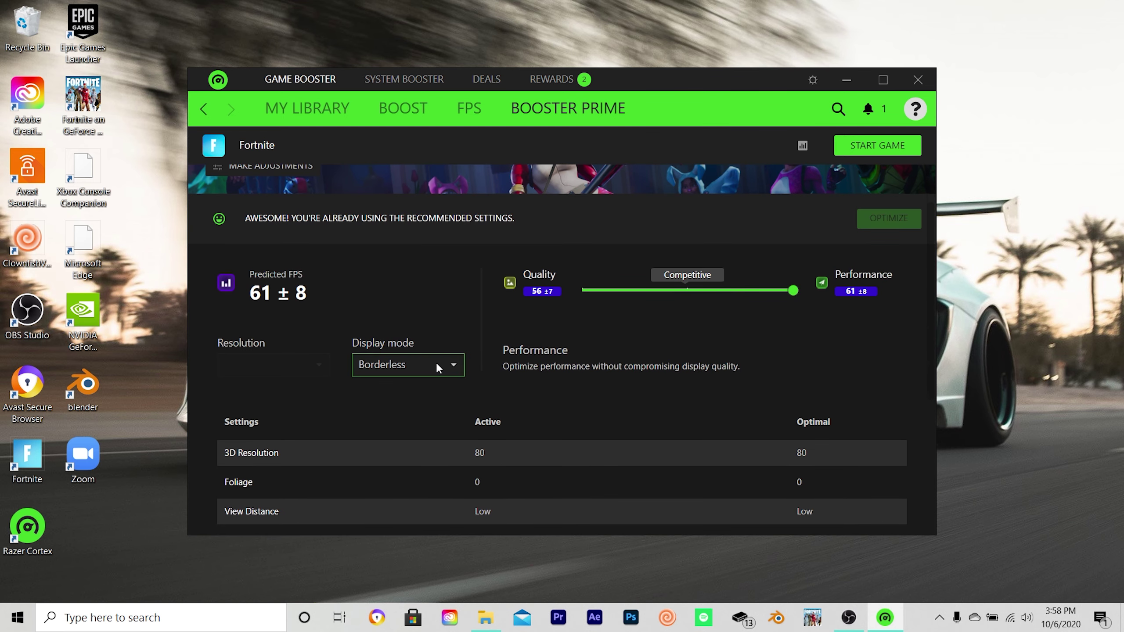
pyautogui.scroll(-8, 541, 436)
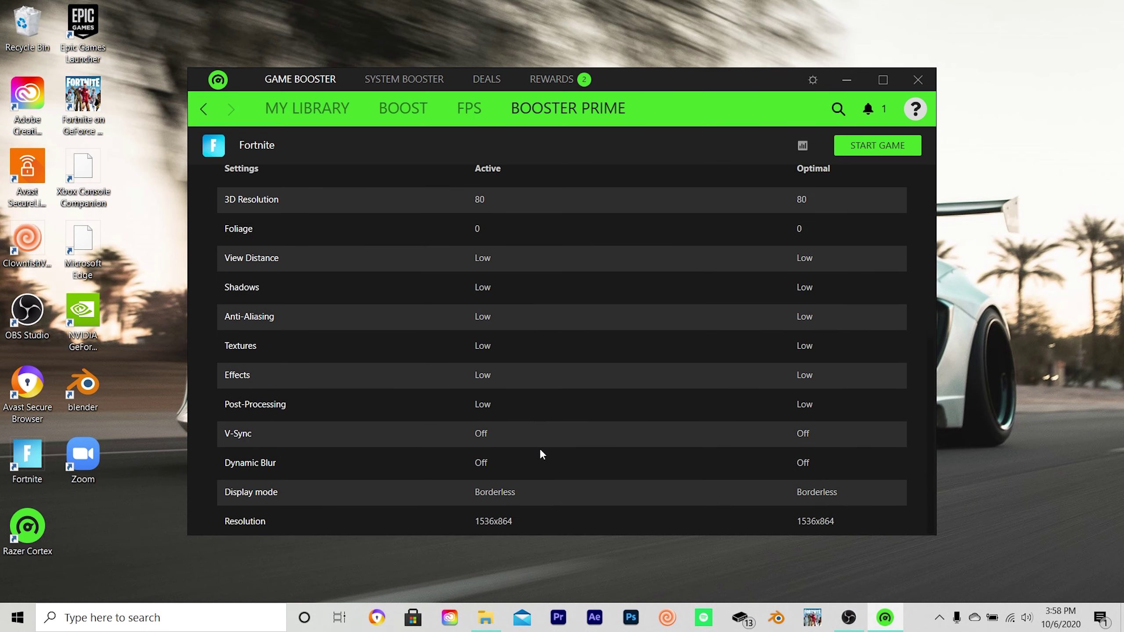
pyautogui.scroll(5, 543, 451)
pyautogui.scroll(5, 541, 453)
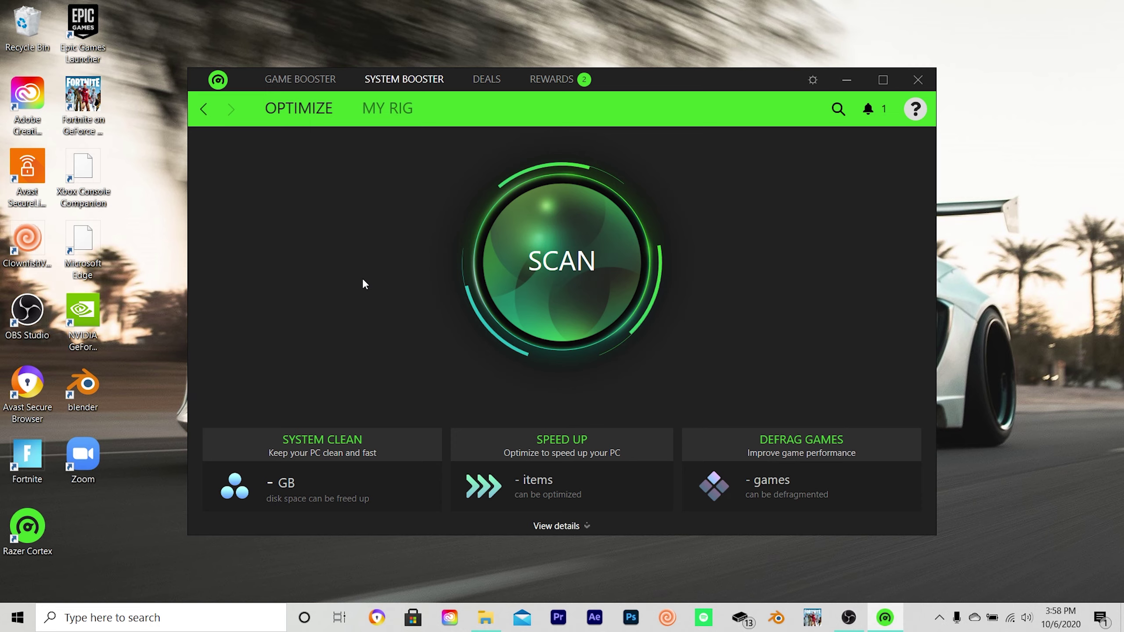
# Scan the PC with System Booster and run the optimization with System Clean, Speed Up and Defrag Games selected
pyautogui.click(513, 260)
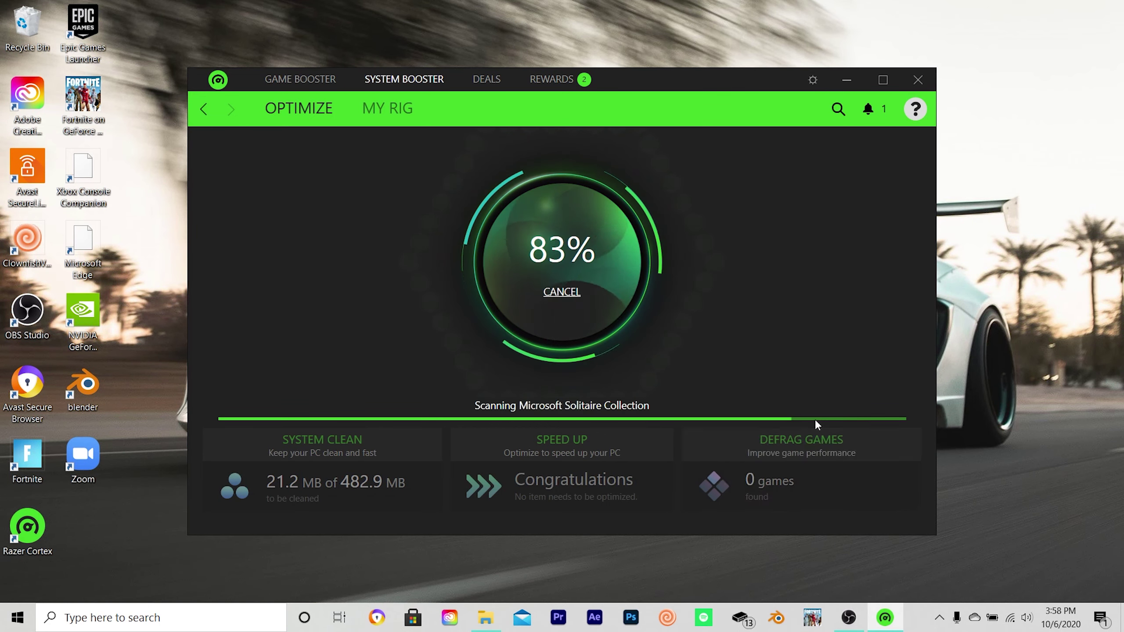
pyautogui.click(899, 439)
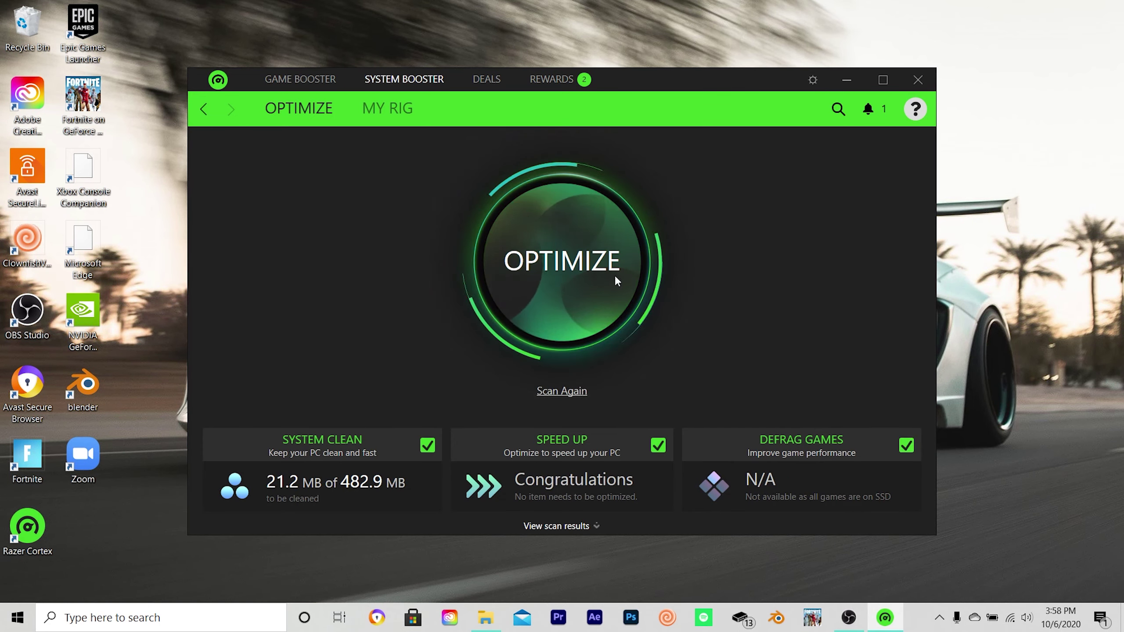
pyautogui.click(489, 246)
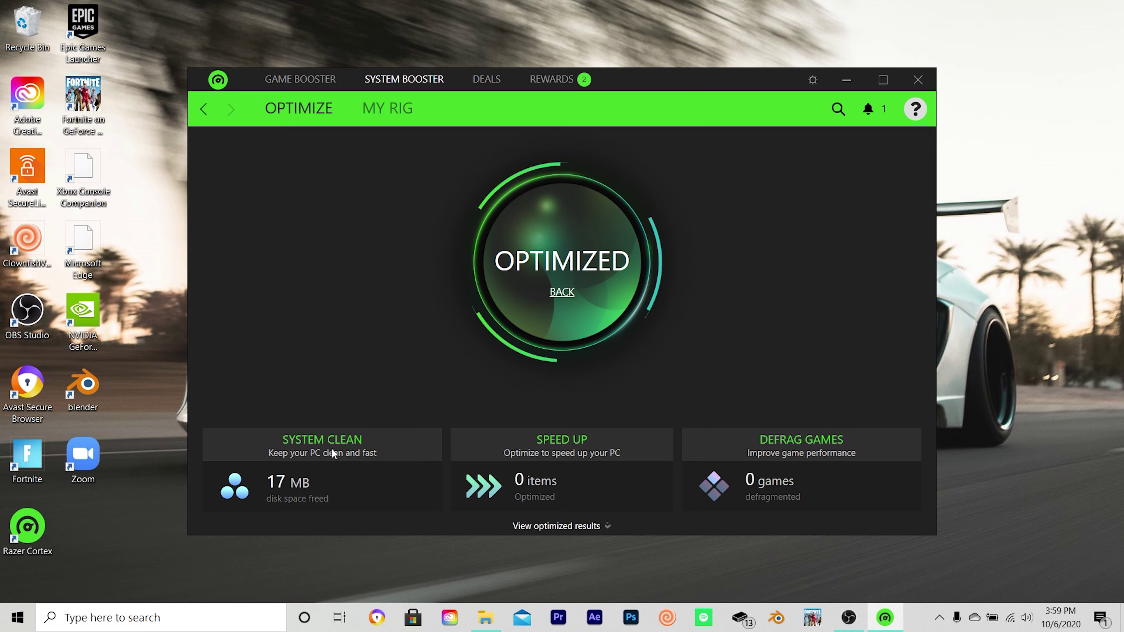
# Review the rig's hardware specifications, the deals and the rewards achievements
pyautogui.click(386, 116)
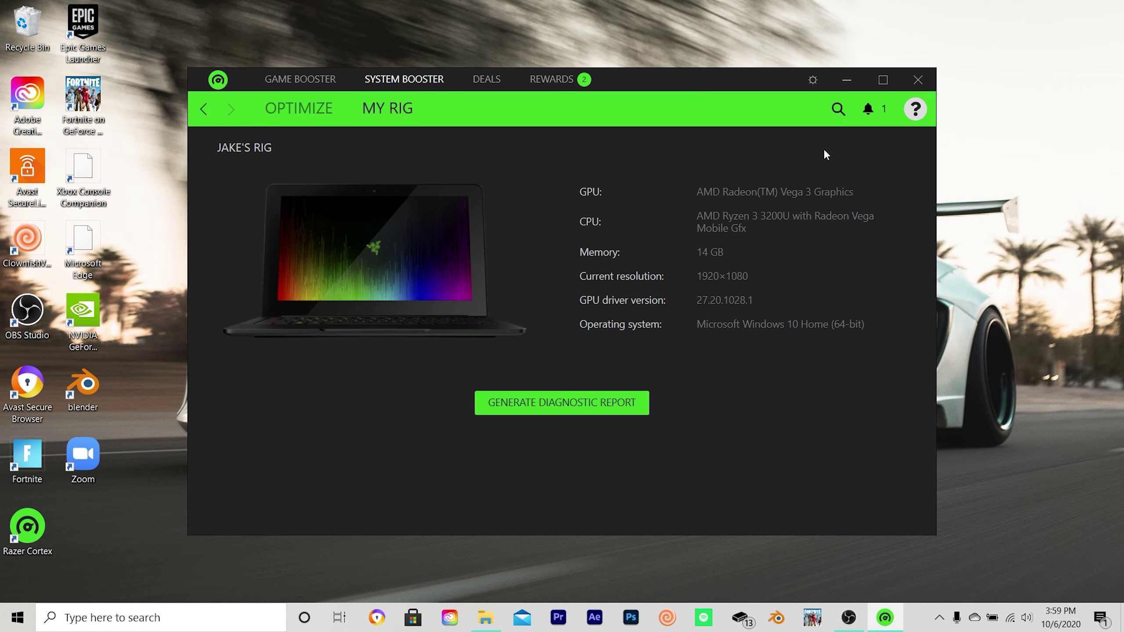
pyautogui.click(483, 81)
pyautogui.click(569, 80)
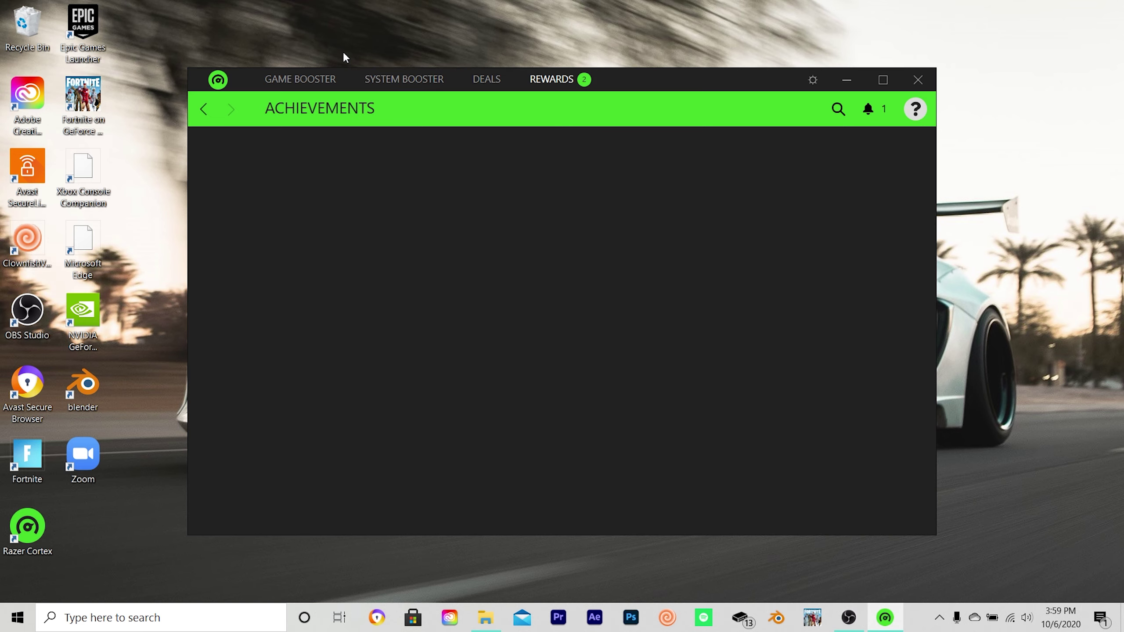
# Check the Game Booster's special boost items and return to the Fortnite entry in the game library
pyautogui.click(283, 78)
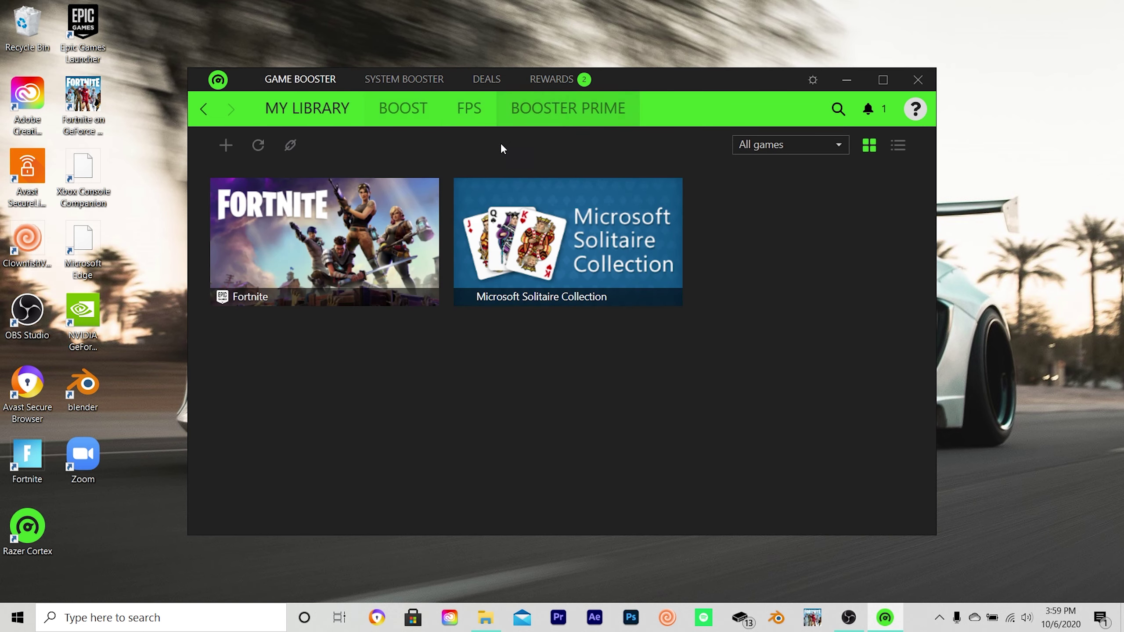
pyautogui.moveTo(493, 279)
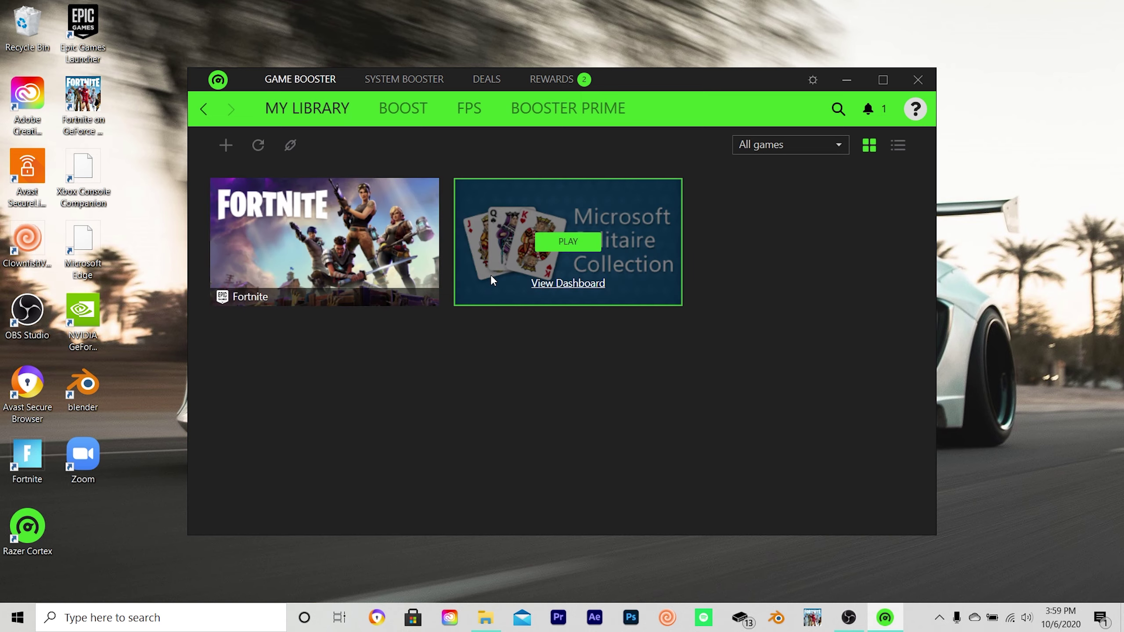
pyautogui.click(400, 113)
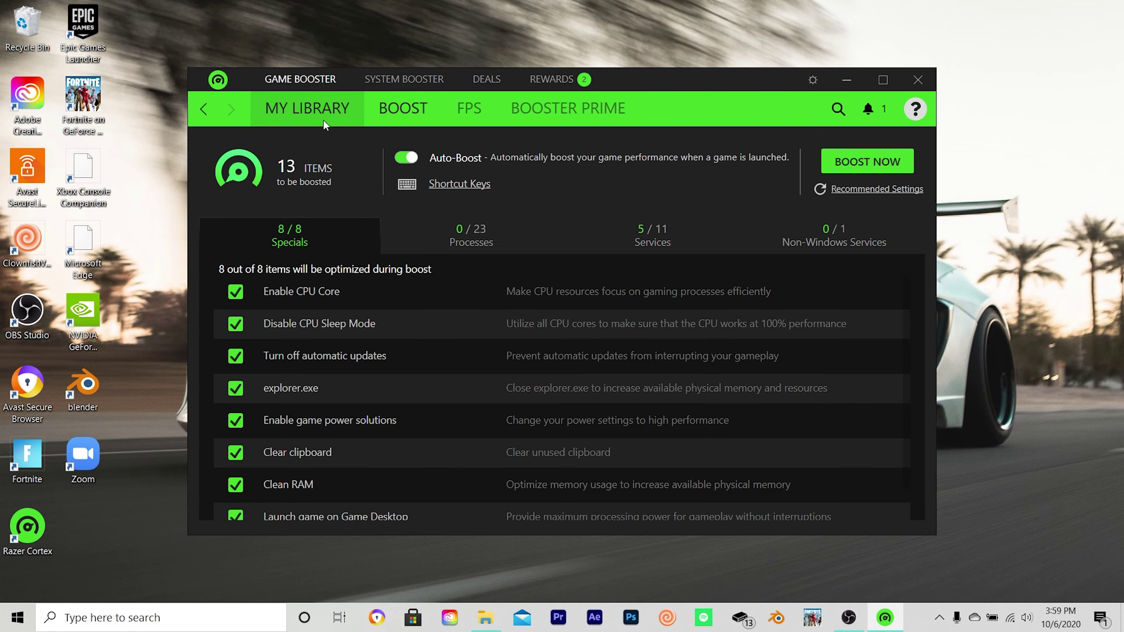
pyautogui.click(309, 109)
pyautogui.moveTo(358, 255)
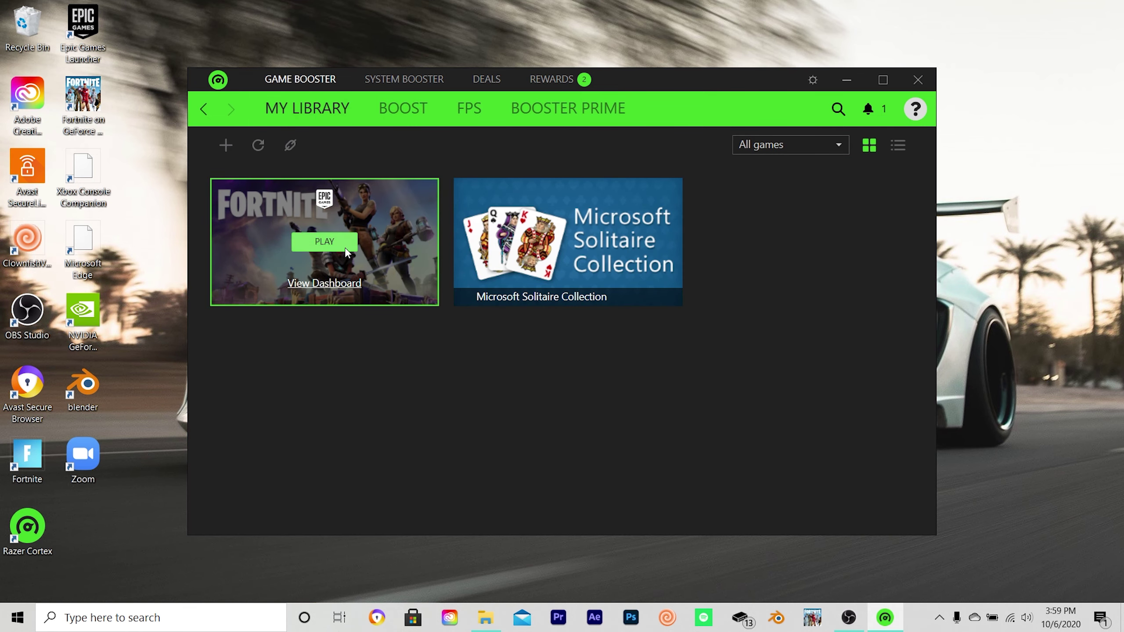